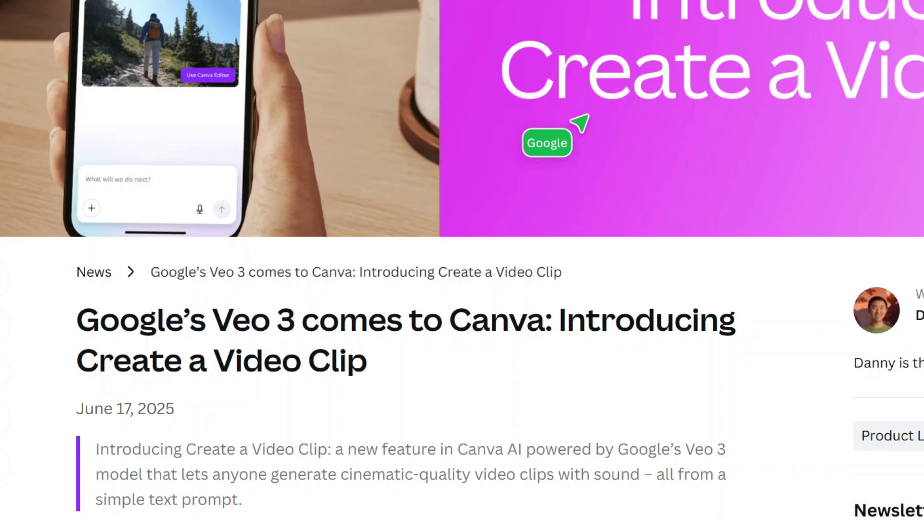
# Scroll through the Veo 3 announcement article to its three-point TL;DR summary
pyautogui.scroll(-7, 462, 260)
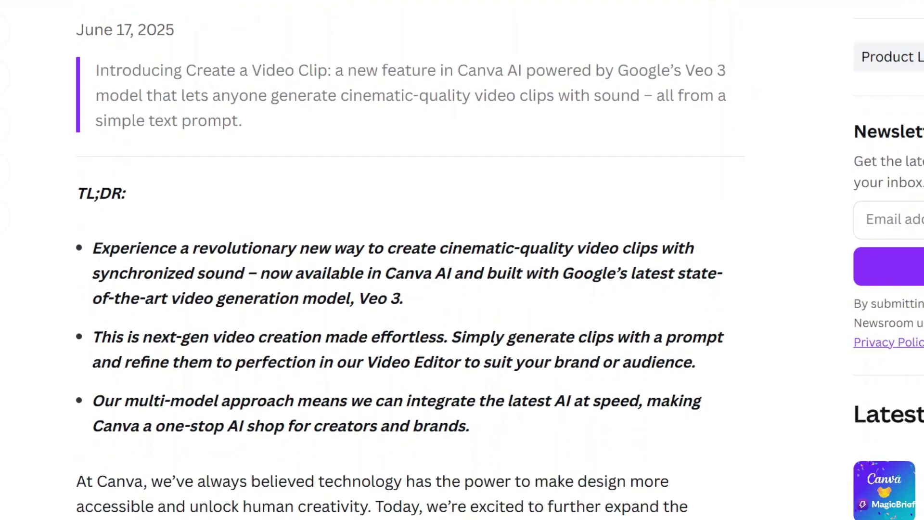
pyautogui.scroll(-10, 461, 260)
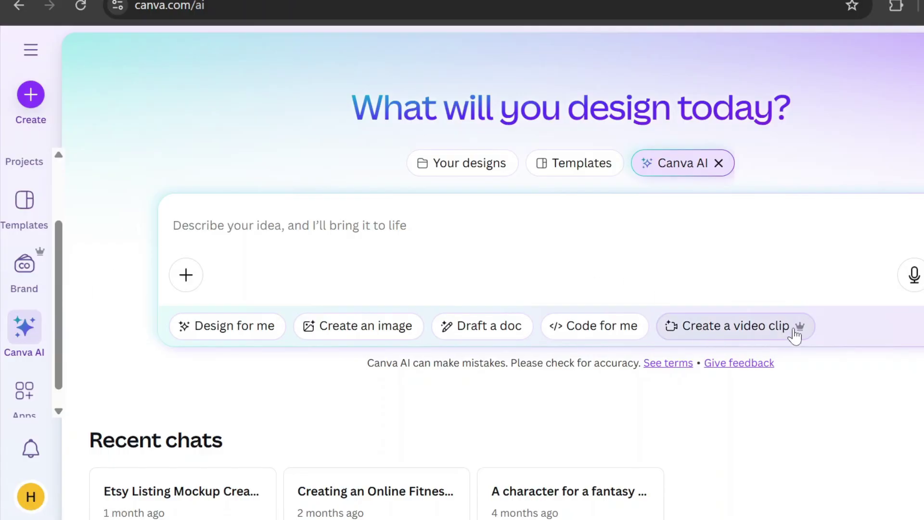
# Start a video clip prompt and paste in the purple-haired cartoon character description
pyautogui.click(711, 343)
pyautogui.rightClick(240, 228)
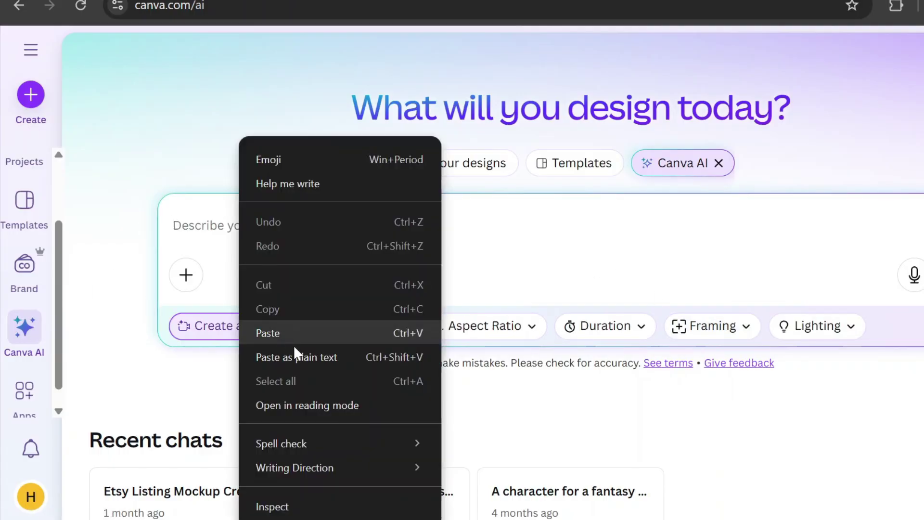
pyautogui.click(293, 331)
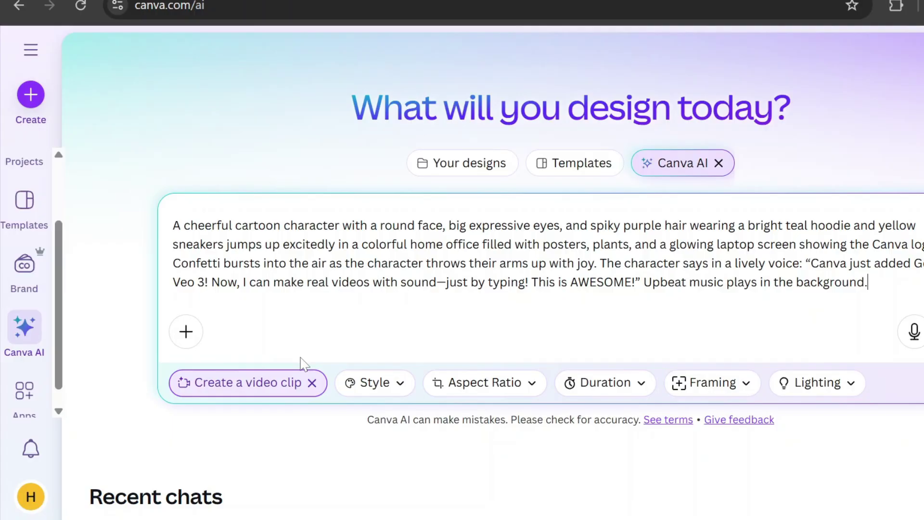
# Set the clip style to Animated and framing to Medium shot, reviewing aspect ratio and duration options
pyautogui.click(394, 387)
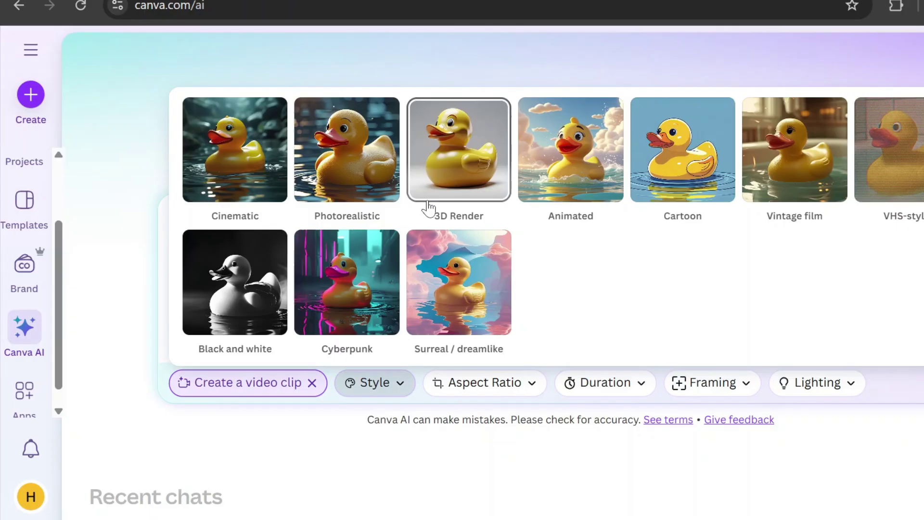
pyautogui.click(598, 184)
pyautogui.click(554, 392)
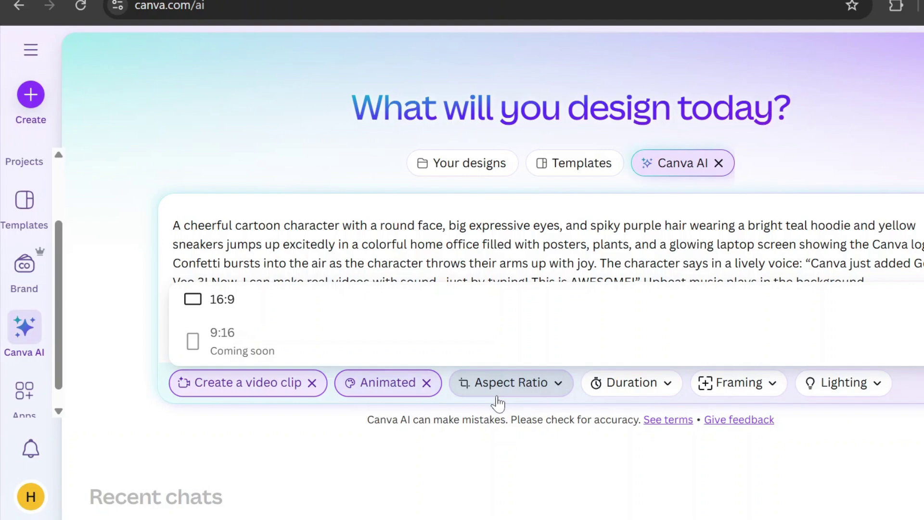
pyautogui.click(661, 385)
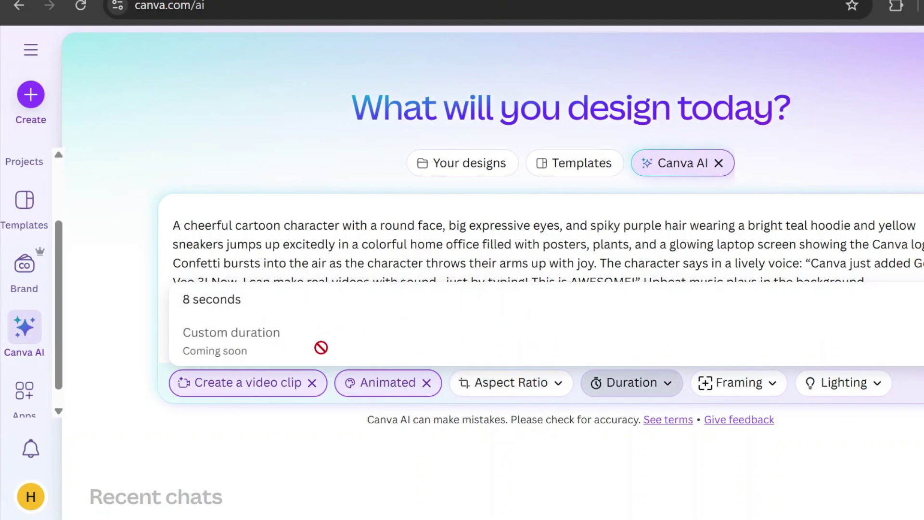
pyautogui.click(768, 390)
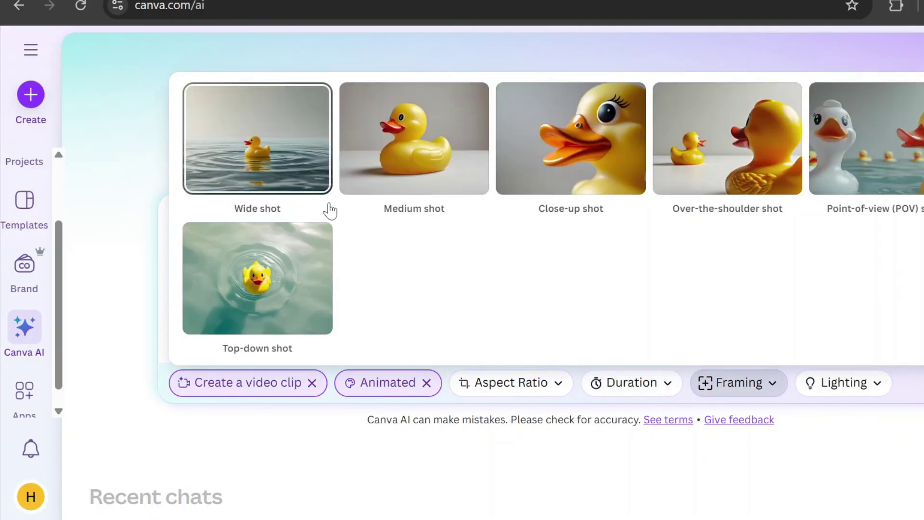
pyautogui.click(397, 208)
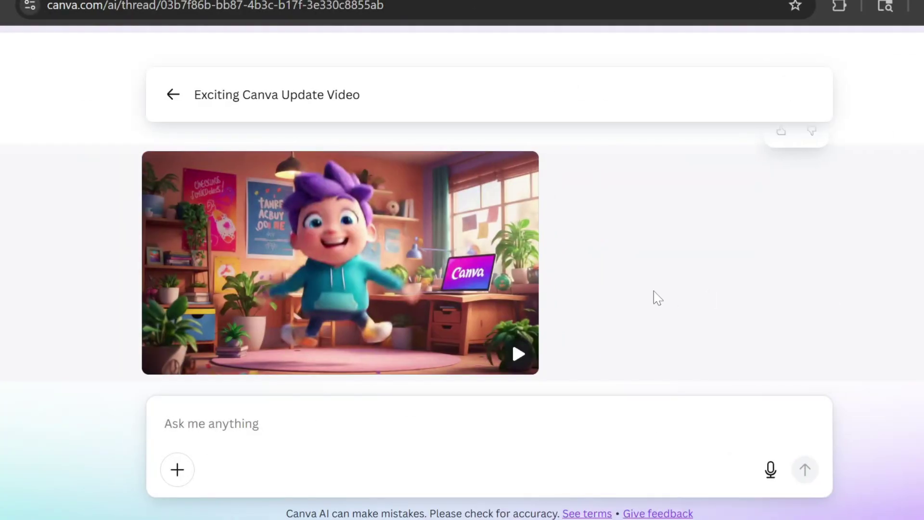
# Preview and play the generated purple-haired cartoon clip, then send it to the Canva editor
pyautogui.moveTo(419, 288)
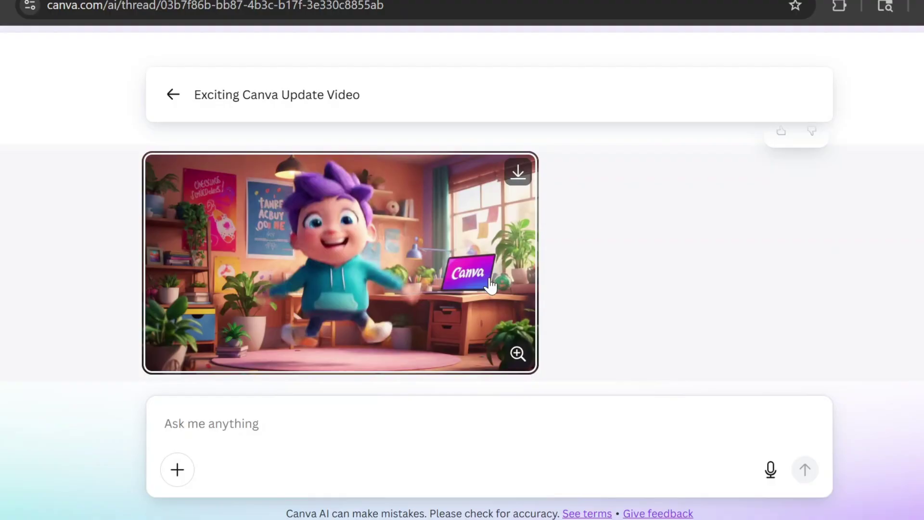
pyautogui.click(419, 288)
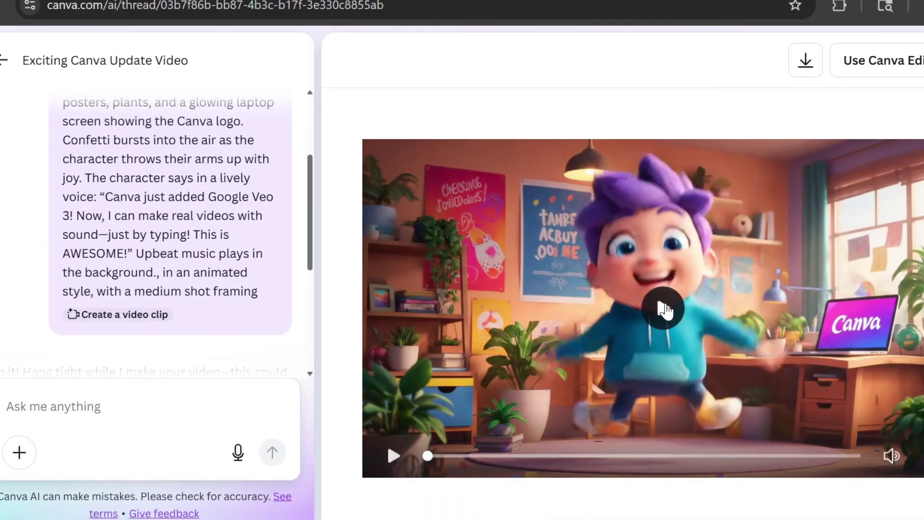
pyautogui.click(664, 309)
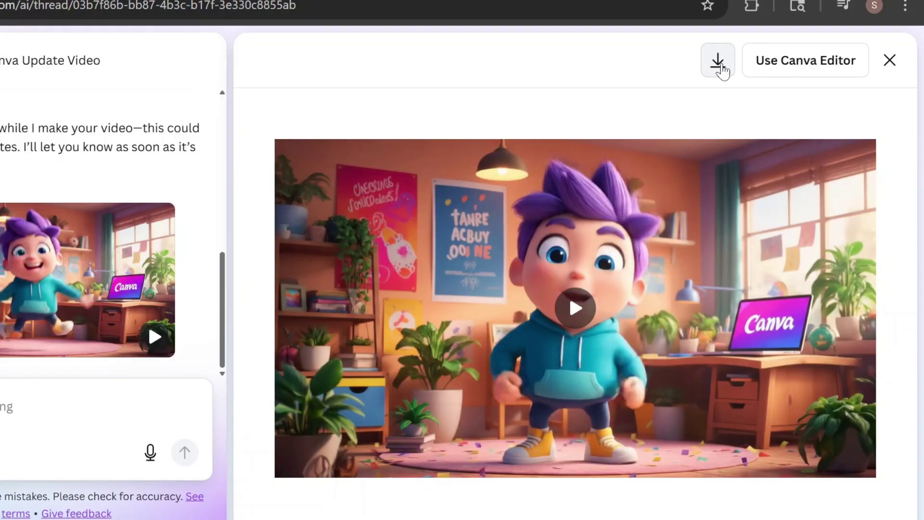
pyautogui.click(786, 69)
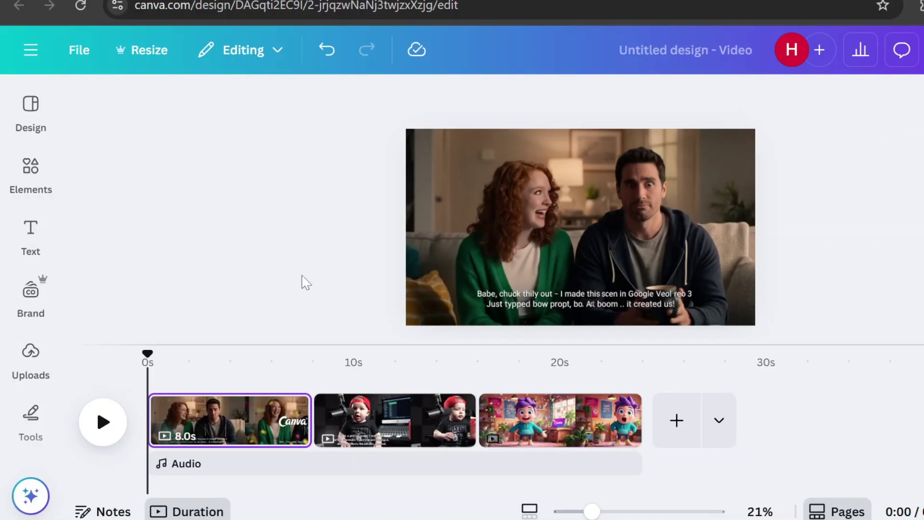
# Apply a Line Wipe transition between all clips on the timeline
pyautogui.click(312, 406)
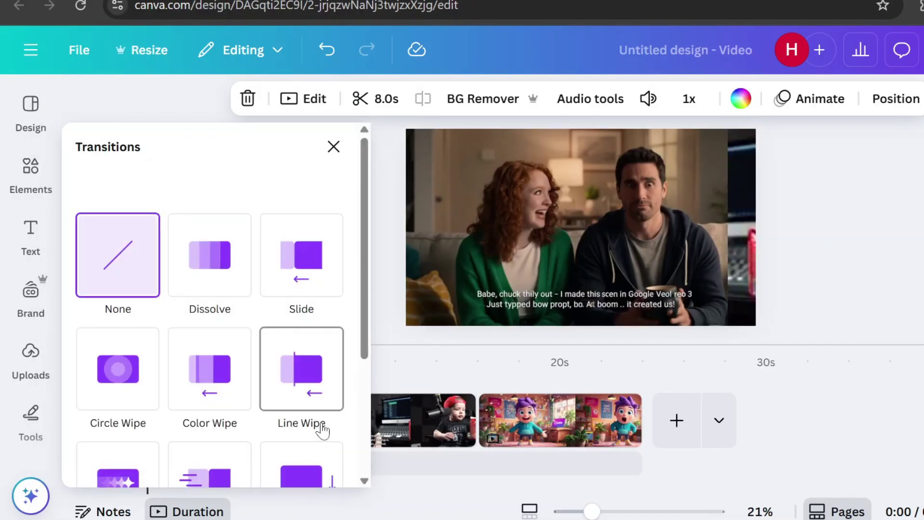
pyautogui.click(319, 428)
pyautogui.scroll(-5, 308, 433)
pyautogui.click(279, 459)
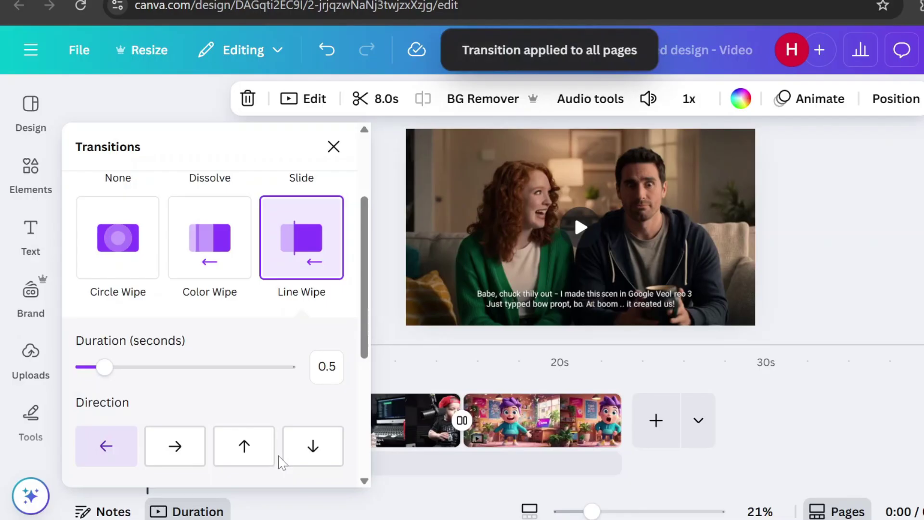
pyautogui.click(333, 147)
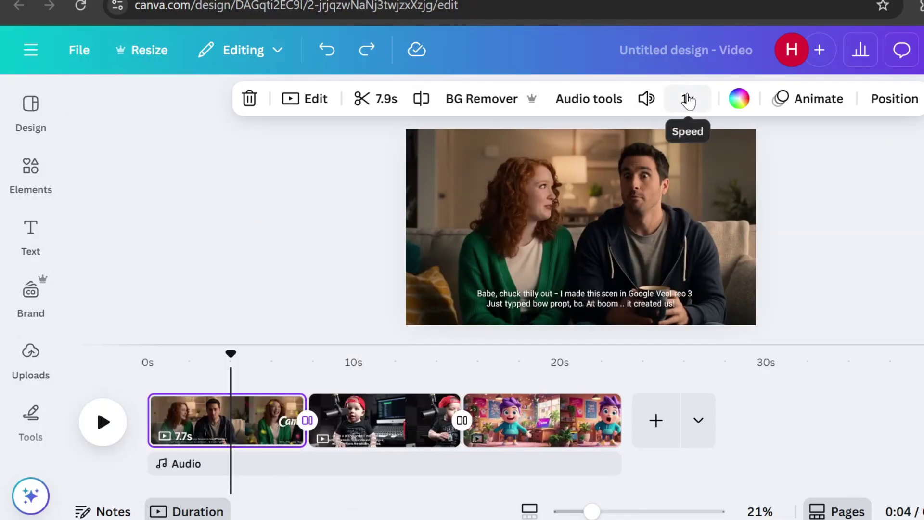
# Trim 0.3 seconds off the start of the first clip
pyautogui.click(689, 99)
pyautogui.click(689, 99)
pyautogui.click(364, 101)
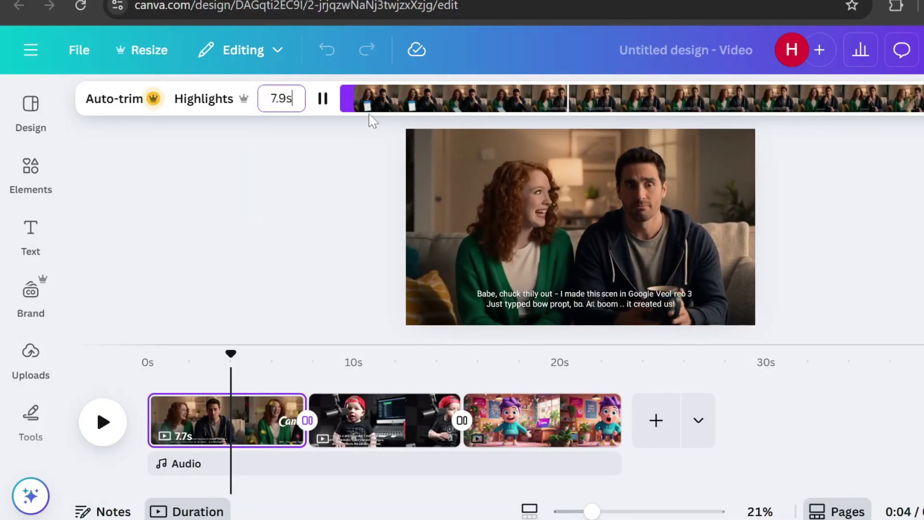
pyautogui.moveTo(354, 99); pyautogui.dragTo(355, 99)
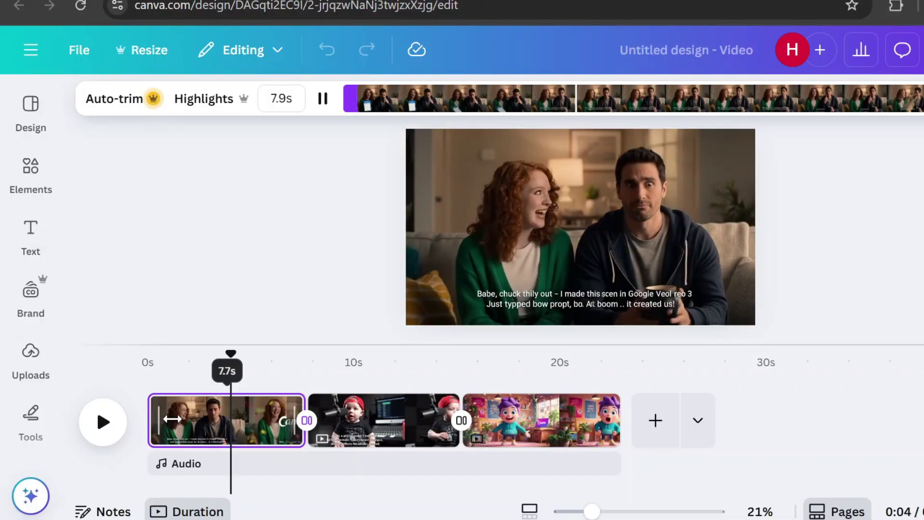
pyautogui.click(215, 207)
# Add a yellow 'Canva + Veo 3' title with a Typewriter animation over the opening clip
pyautogui.click(30, 166)
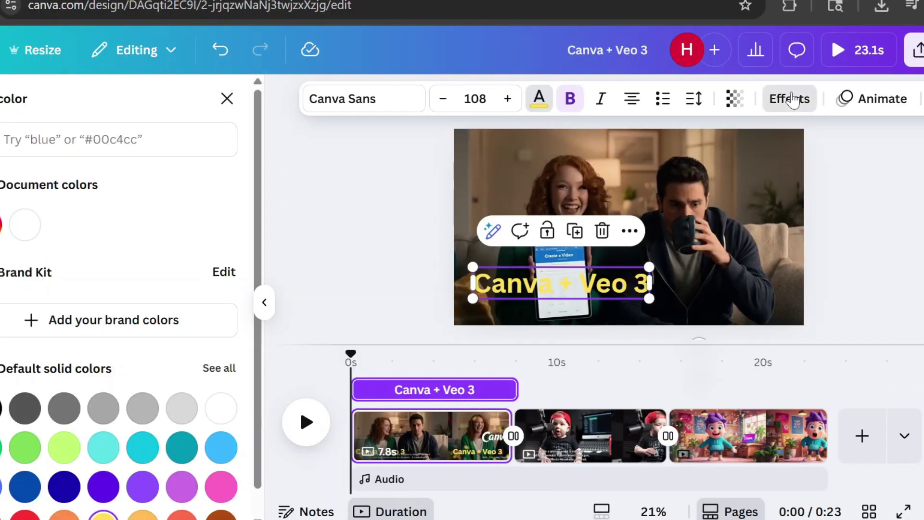
pyautogui.click(789, 99)
pyautogui.click(863, 98)
pyautogui.click(19, 313)
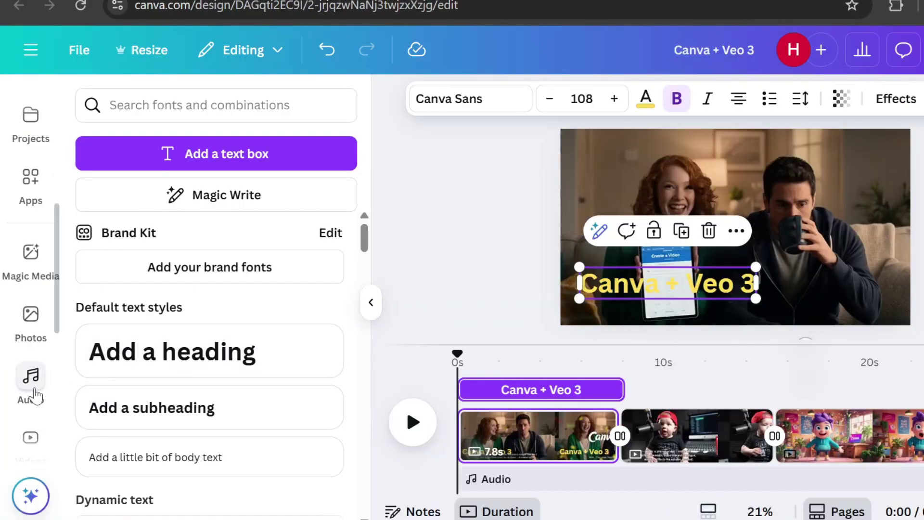
pyautogui.click(31, 384)
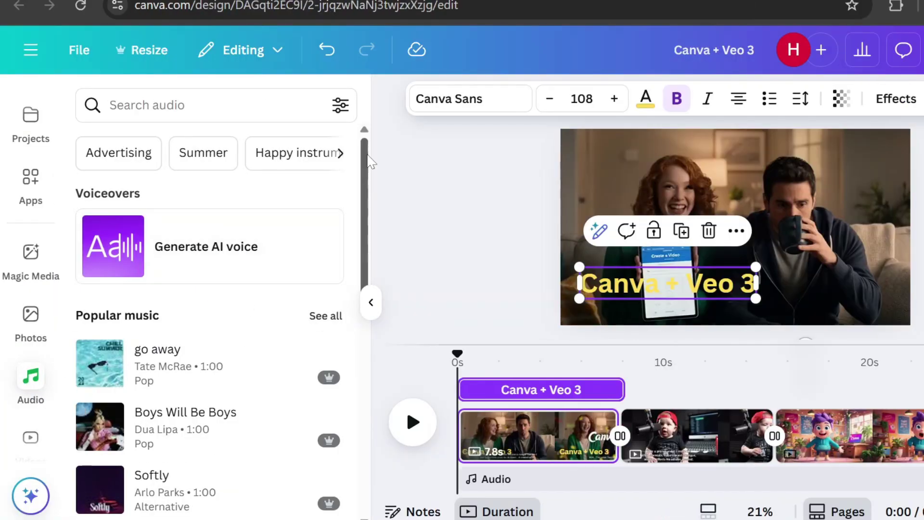
pyautogui.scroll(-3, 245, 305)
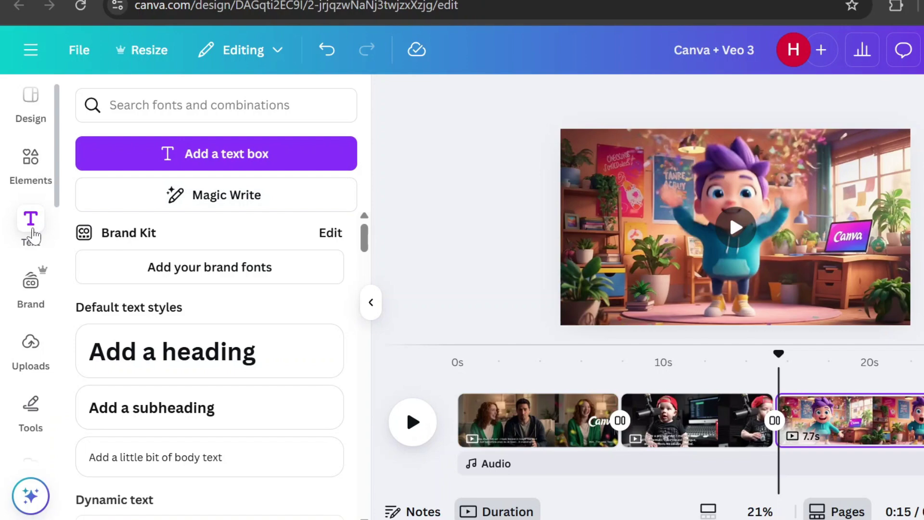
# Generate automatic captions from the third clip's speech
pyautogui.scroll(-6, 365, 247)
pyautogui.scroll(1, 186, 309)
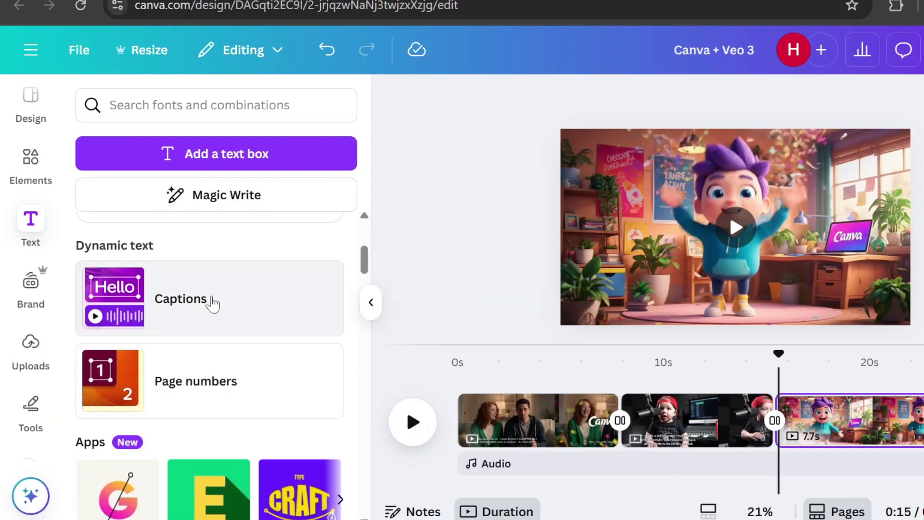
pyautogui.click(213, 302)
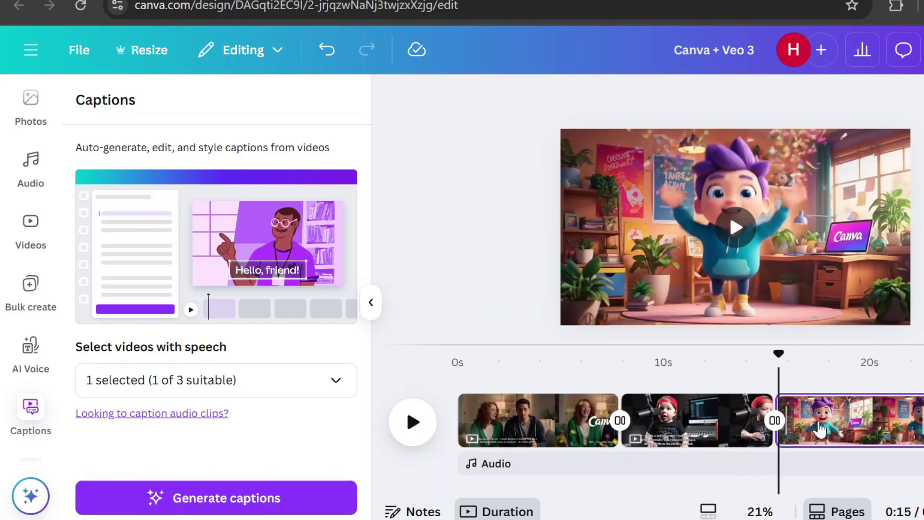
pyautogui.click(821, 429)
pyautogui.moveTo(820, 428); pyautogui.dragTo(776, 428)
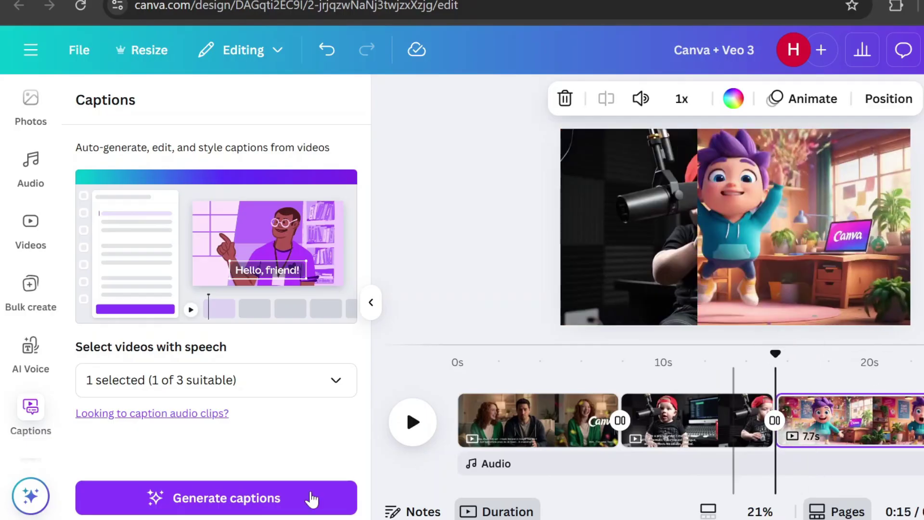
pyautogui.click(311, 498)
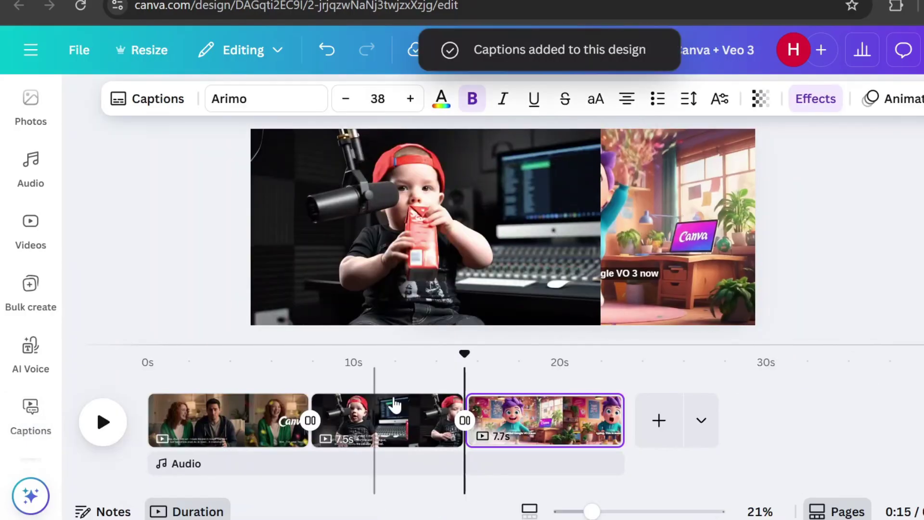
# Play the video from around 16.7s and review the generated caption lines
pyautogui.moveTo(463, 363); pyautogui.dragTo(491, 363)
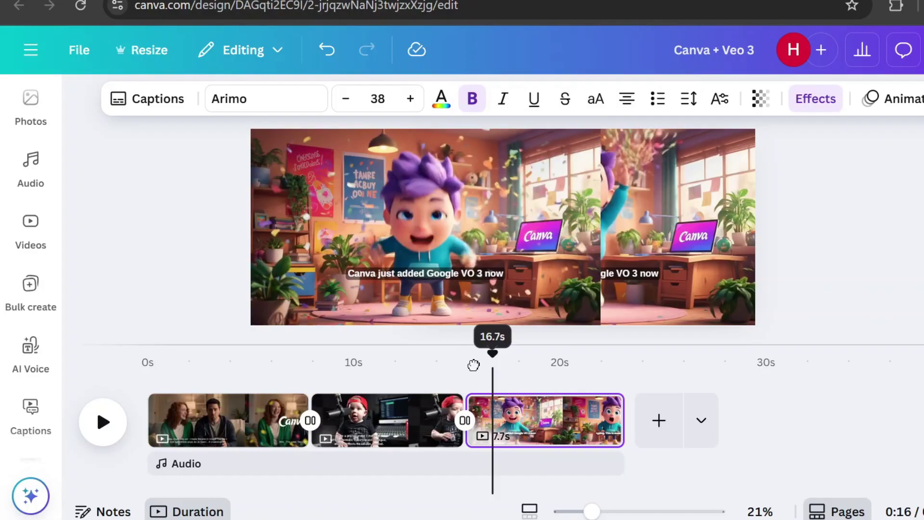
pyautogui.click(402, 421)
pyautogui.click(112, 422)
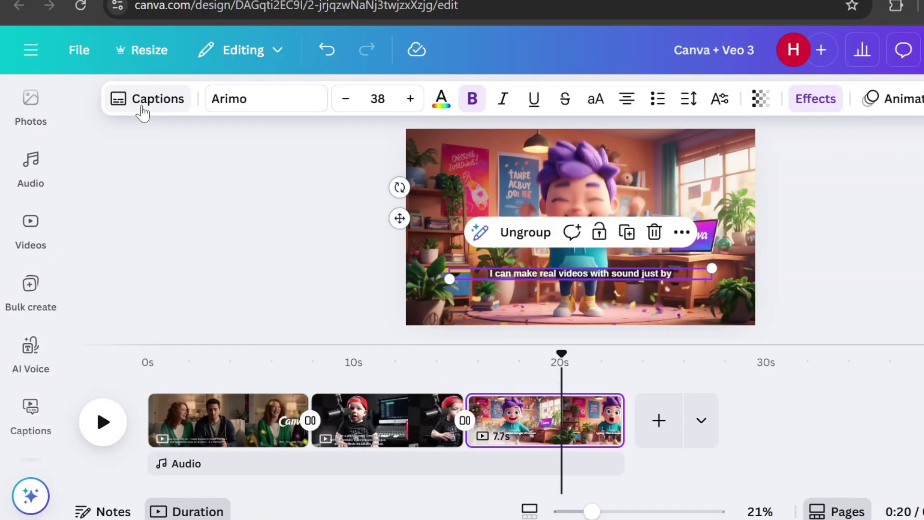
pyautogui.click(145, 100)
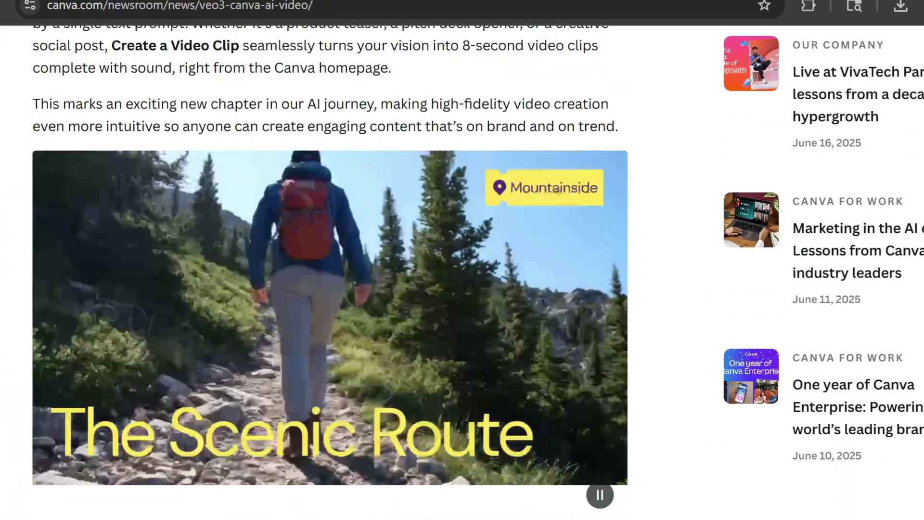
pyautogui.scroll(-1, 461, 267)
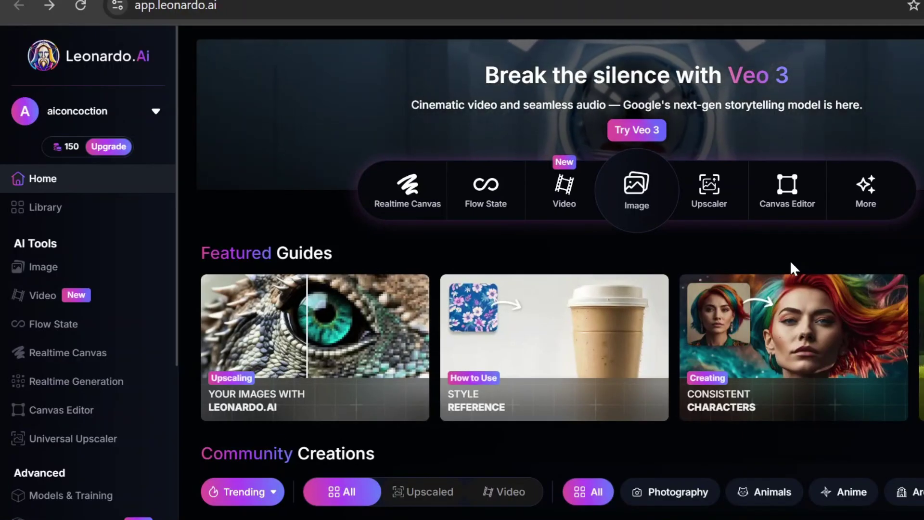
# Open Leonardo.Ai video generation and switch the model from Veo 3 to Motion 2.0
pyautogui.click(565, 199)
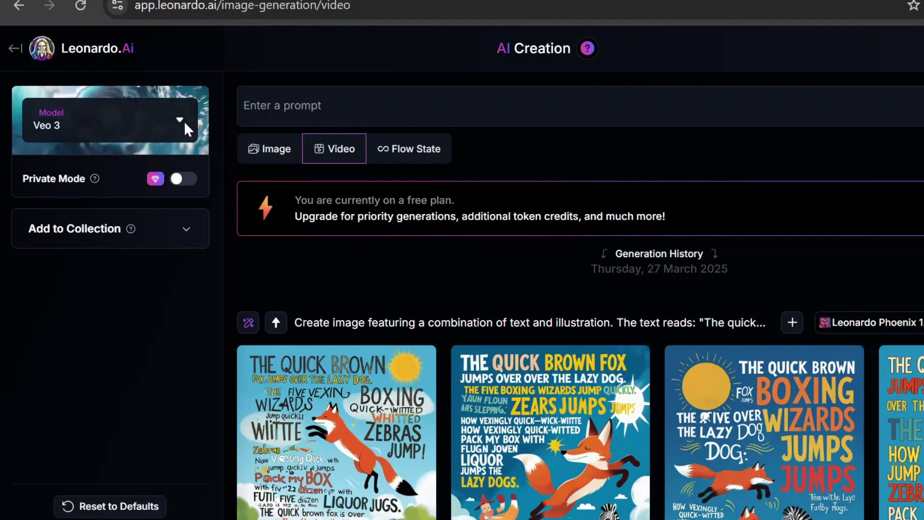
pyautogui.click(184, 120)
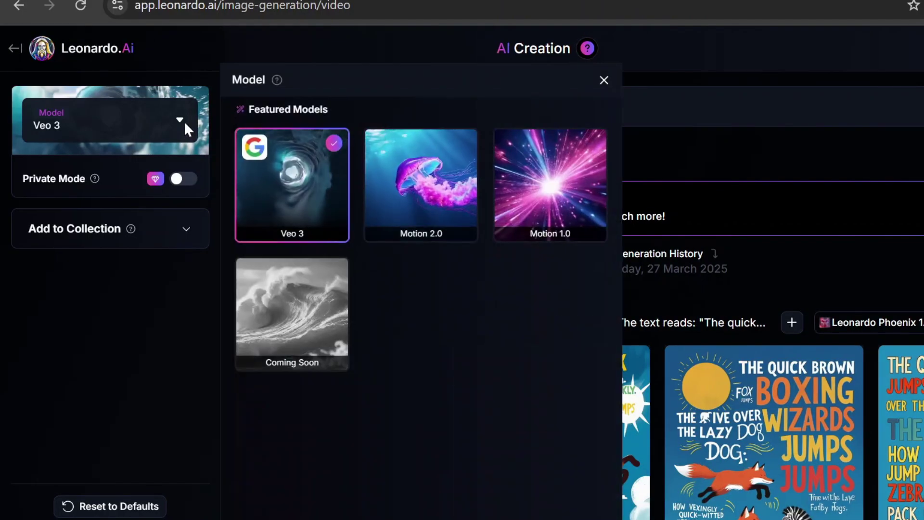
pyautogui.click(603, 80)
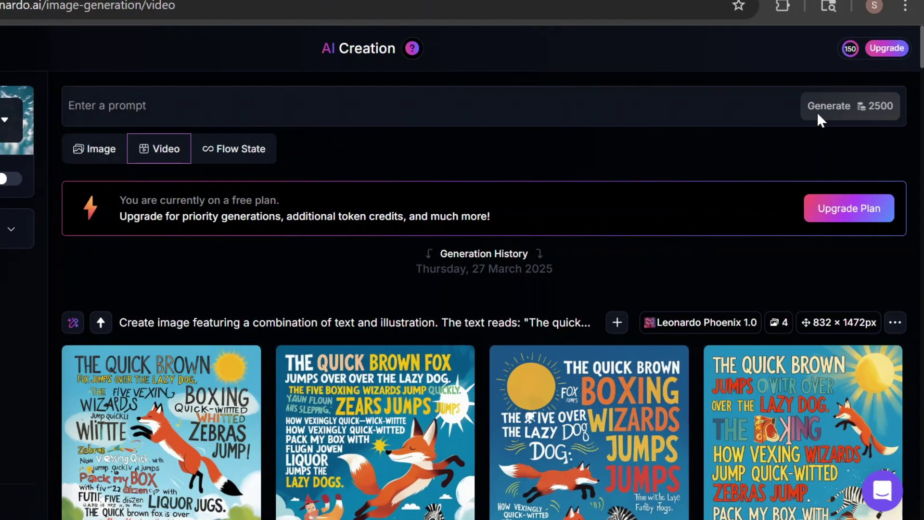
pyautogui.click(3, 124)
pyautogui.click(245, 183)
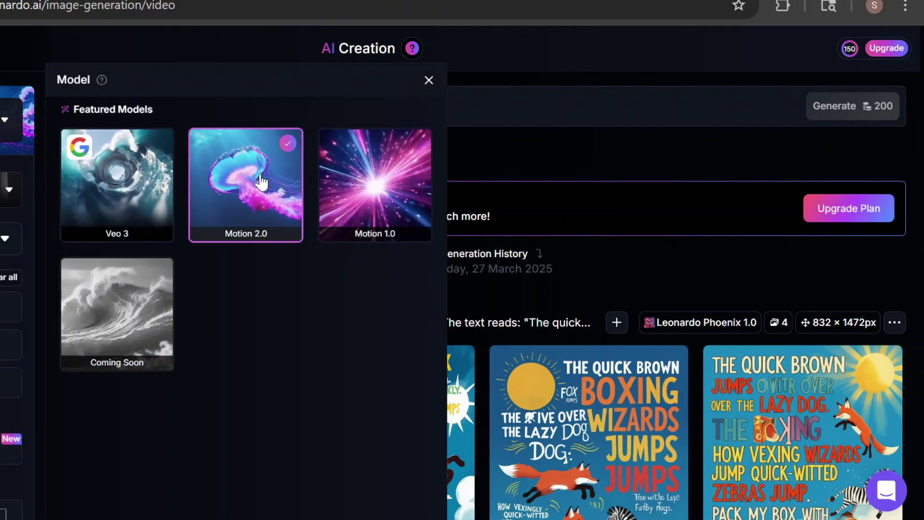